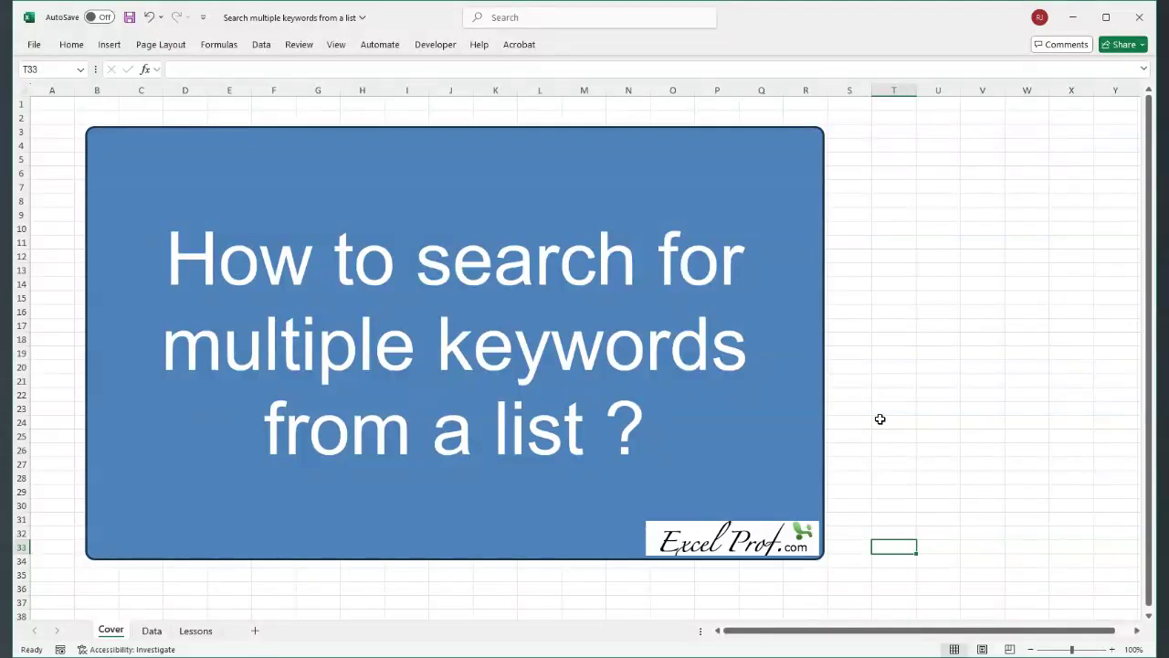
Switch from the title cover to the Data sheet with the expertise entries and AI keywords
left_click(152, 632)
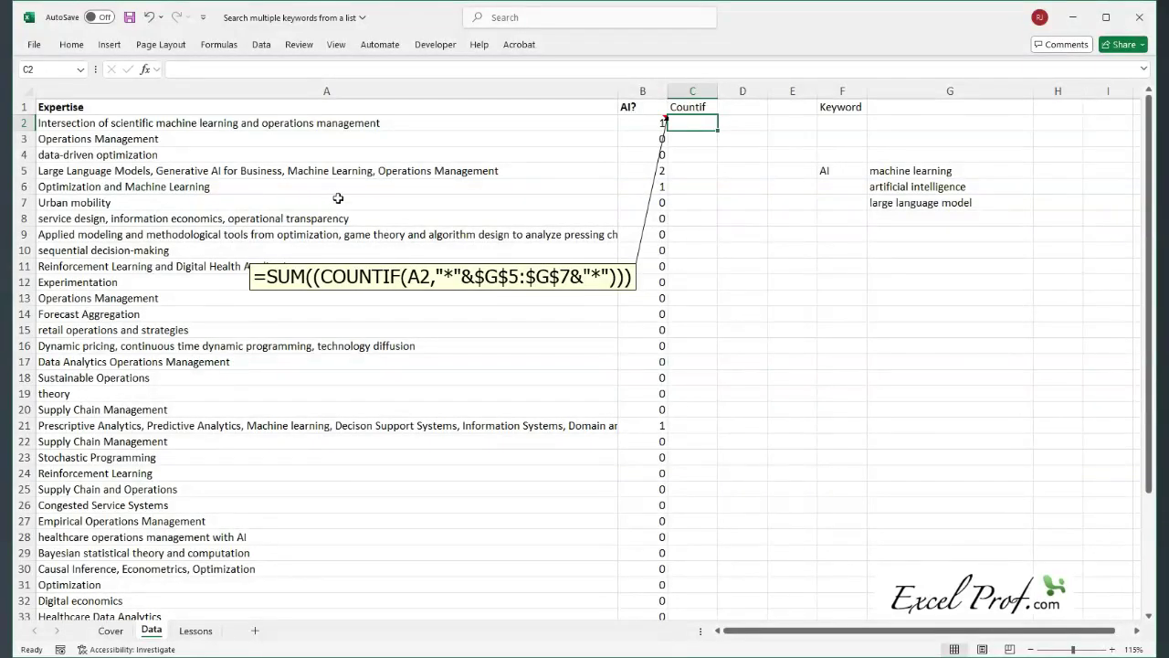
left_click_drag(942, 172, 863, 265)
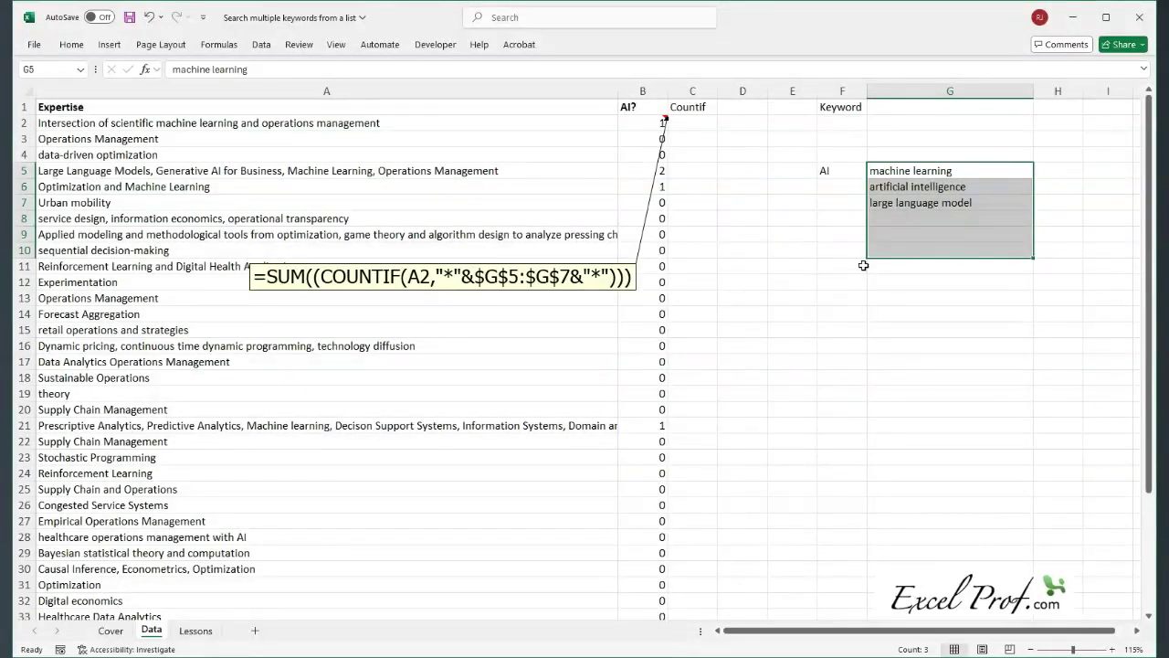
left_click(927, 172)
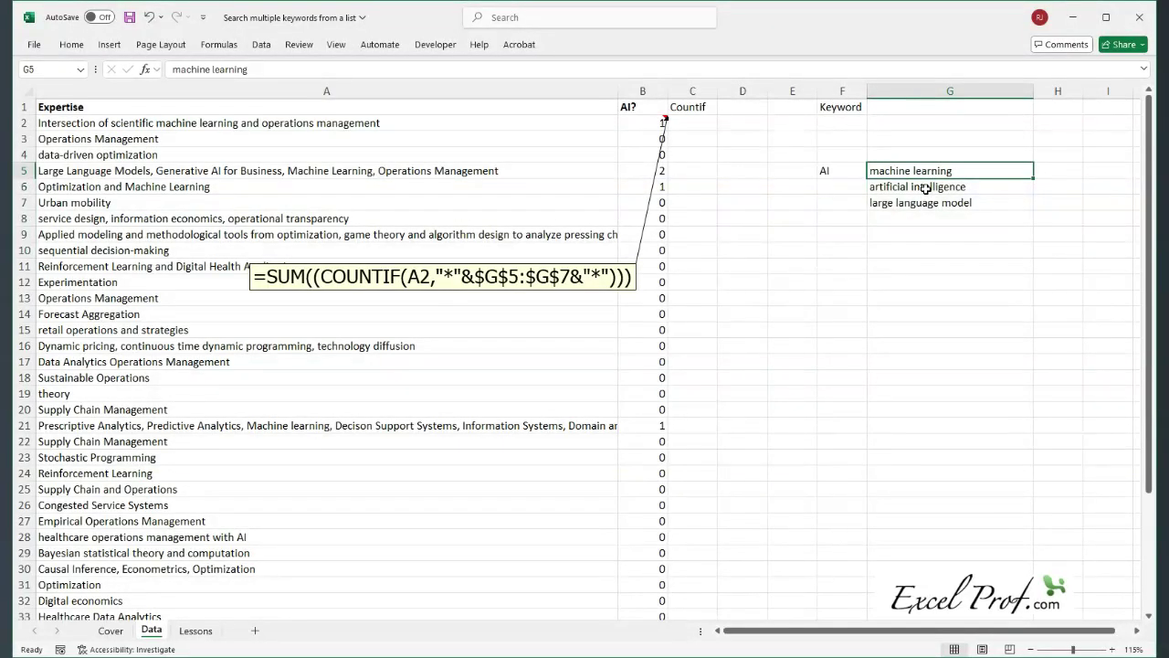
left_click_drag(912, 221, 911, 235)
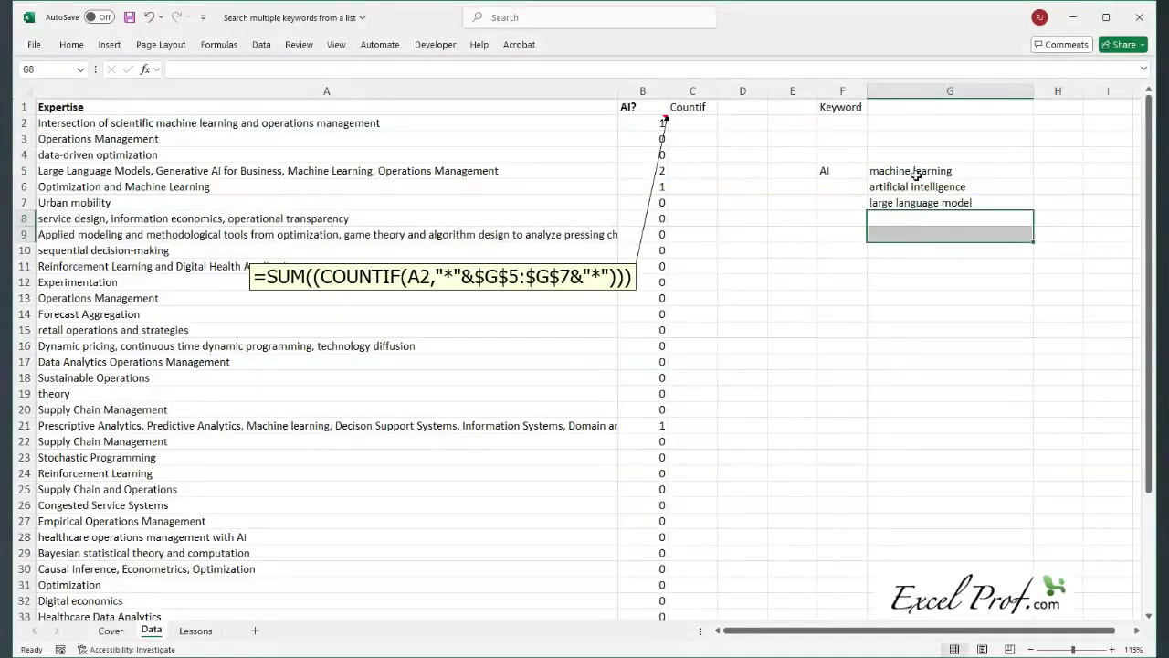
left_click_drag(916, 172, 918, 197)
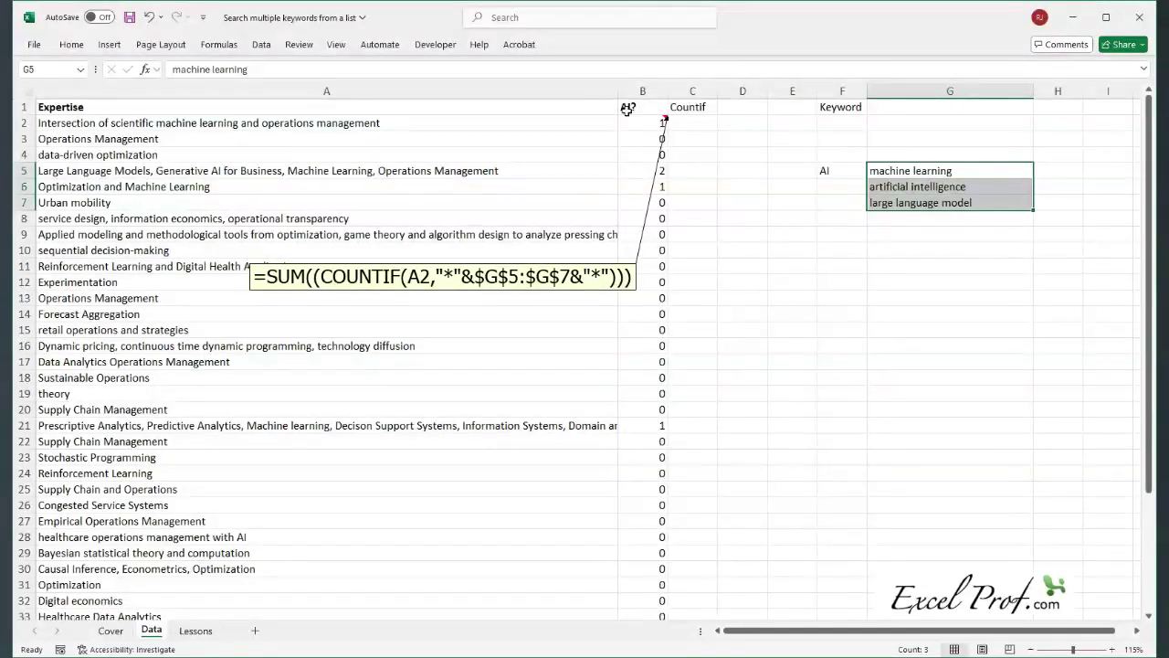
left_click(661, 123)
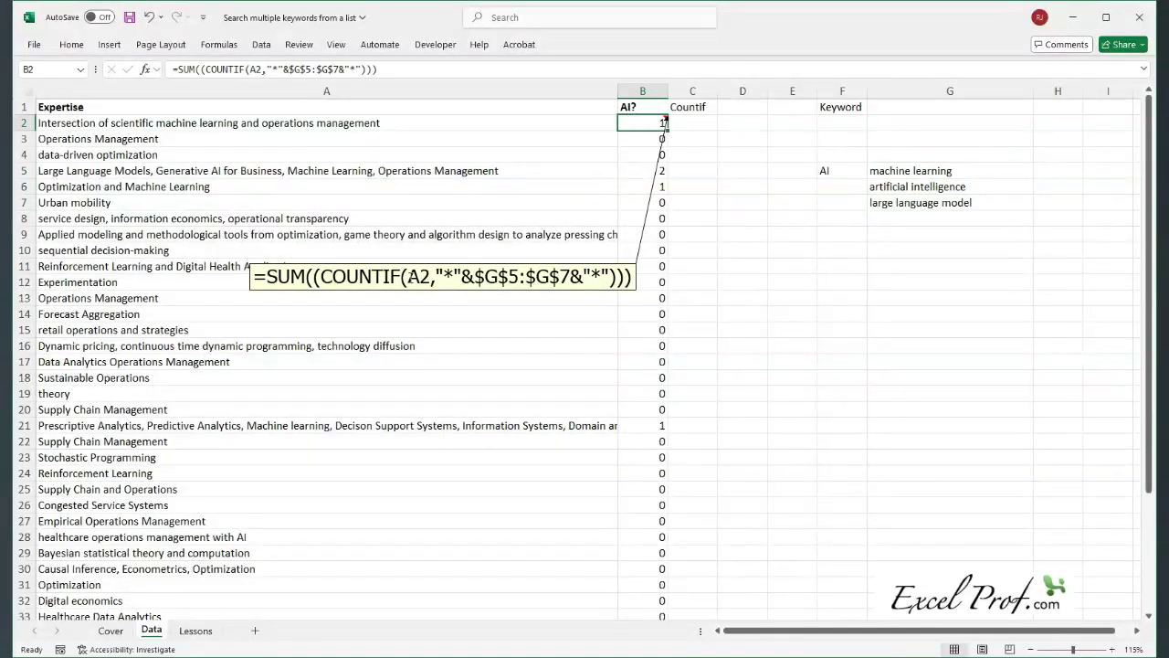
left_click(690, 124)
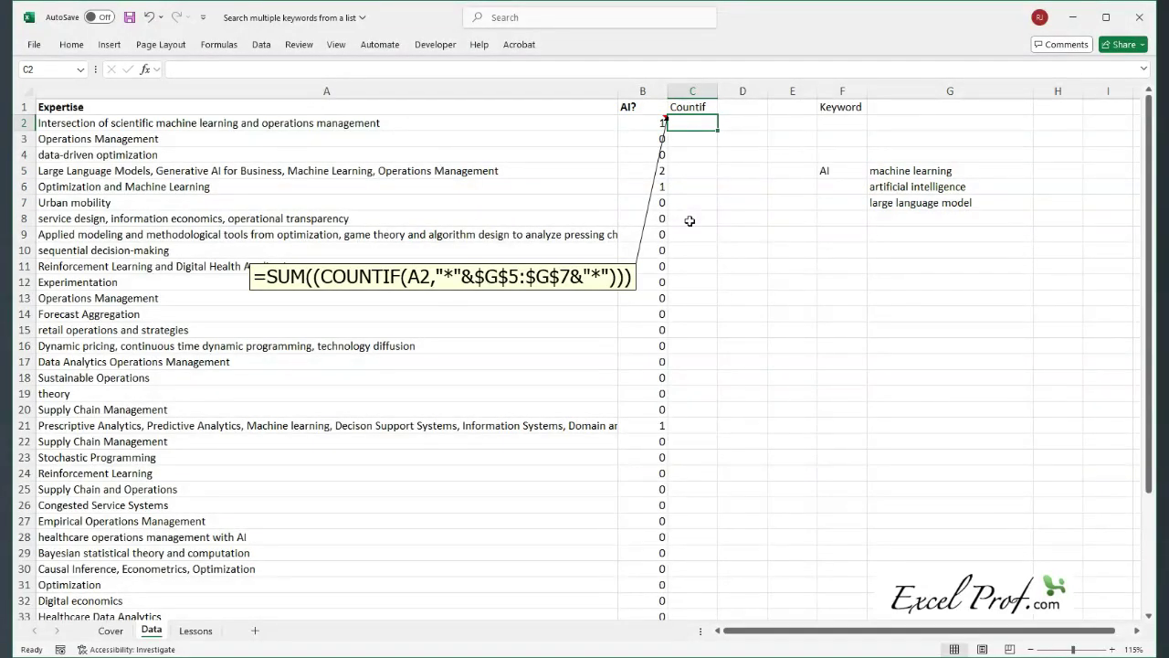
left_click(902, 170)
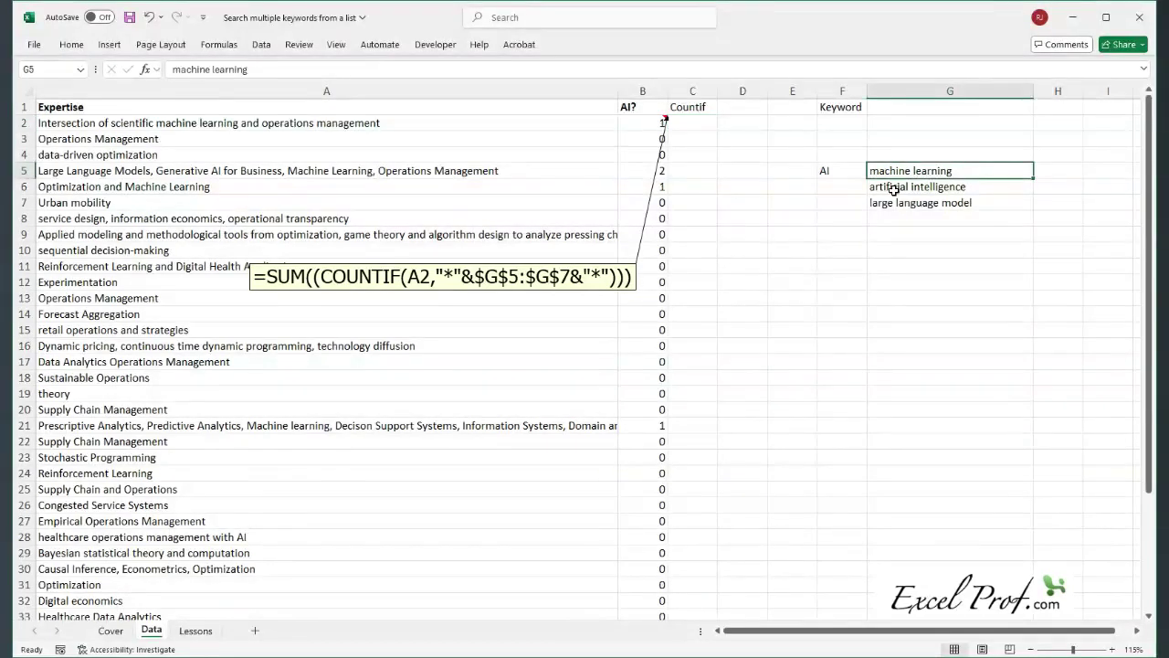
left_click(698, 124)
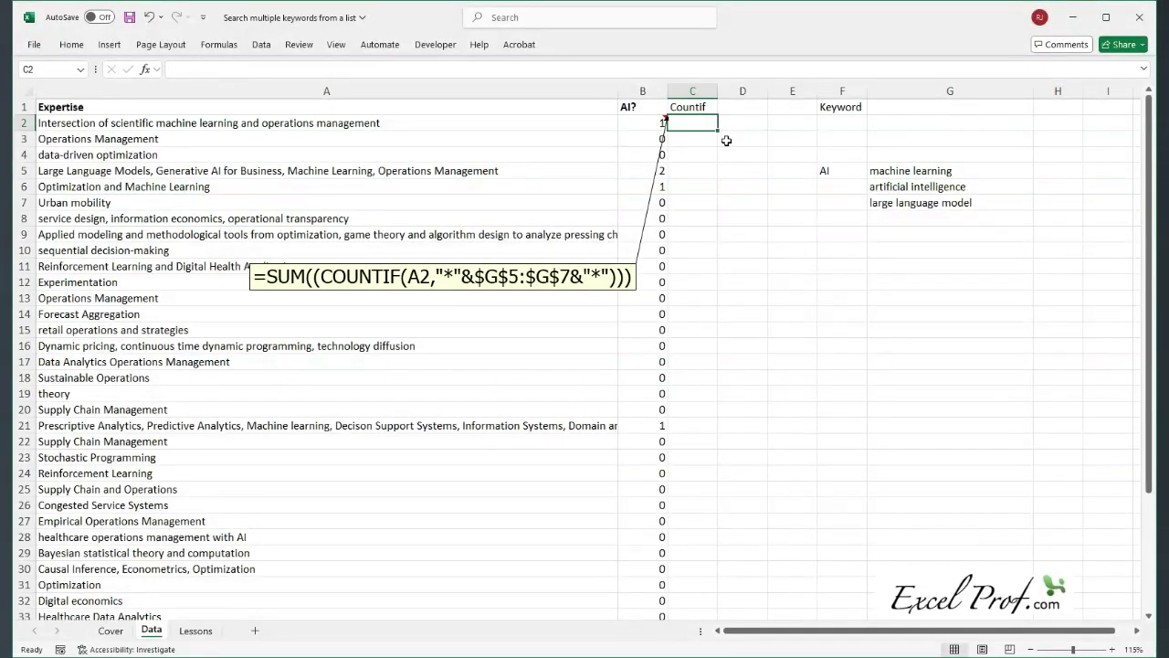
Enter =COUNTIF($A2,G5) in C2 to count the machine learning keyword in A2, returning 0
type("=")
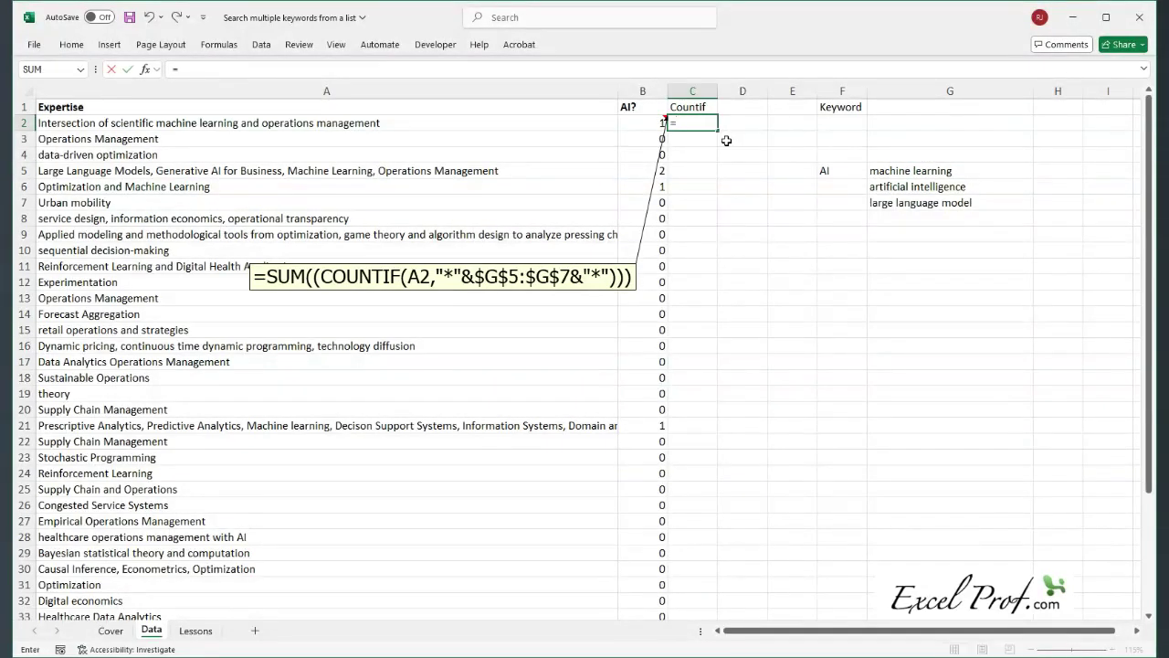
type("countif(")
left_click(422, 122)
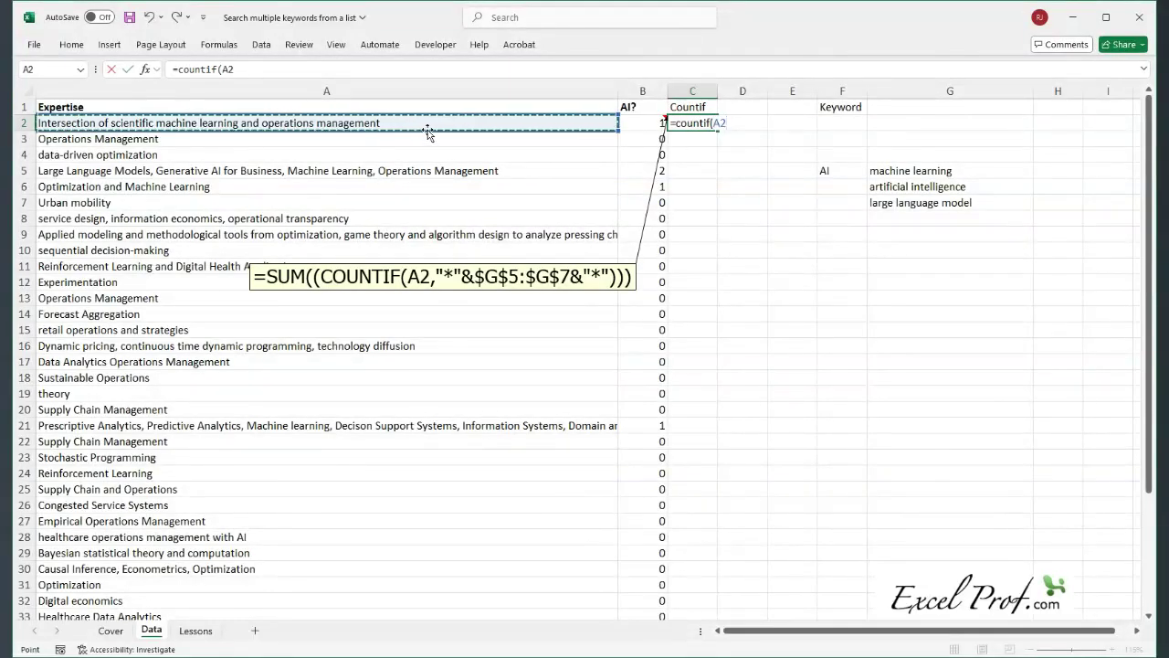
key("F4")
key("F4")
key("F4")
type(",")
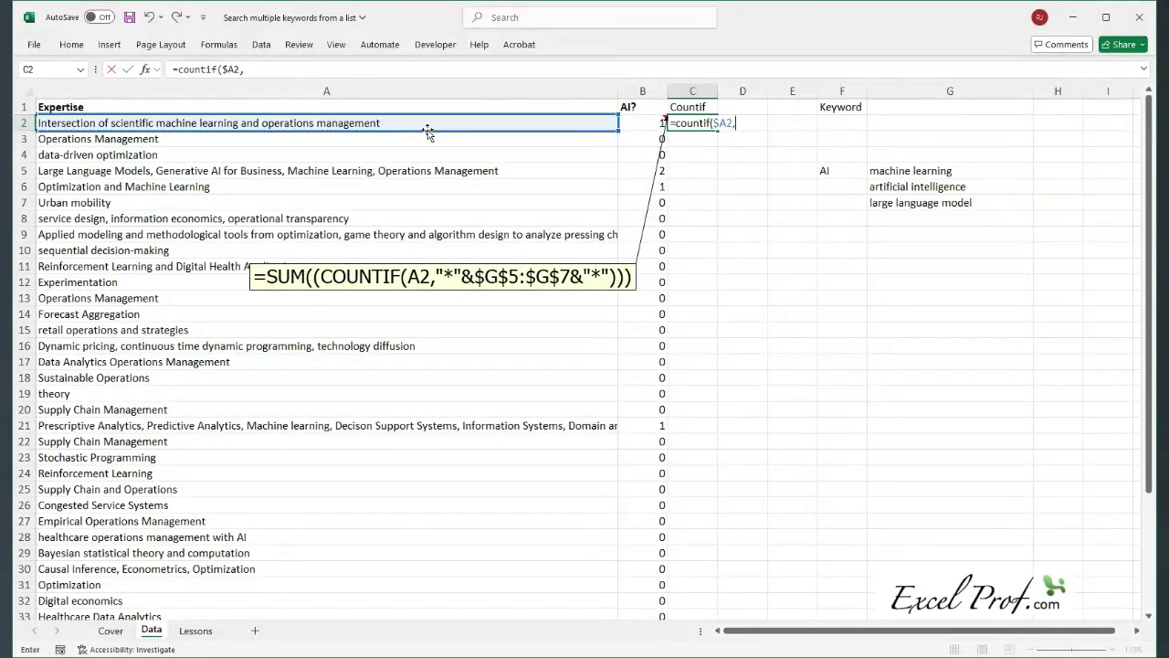
left_click(919, 171)
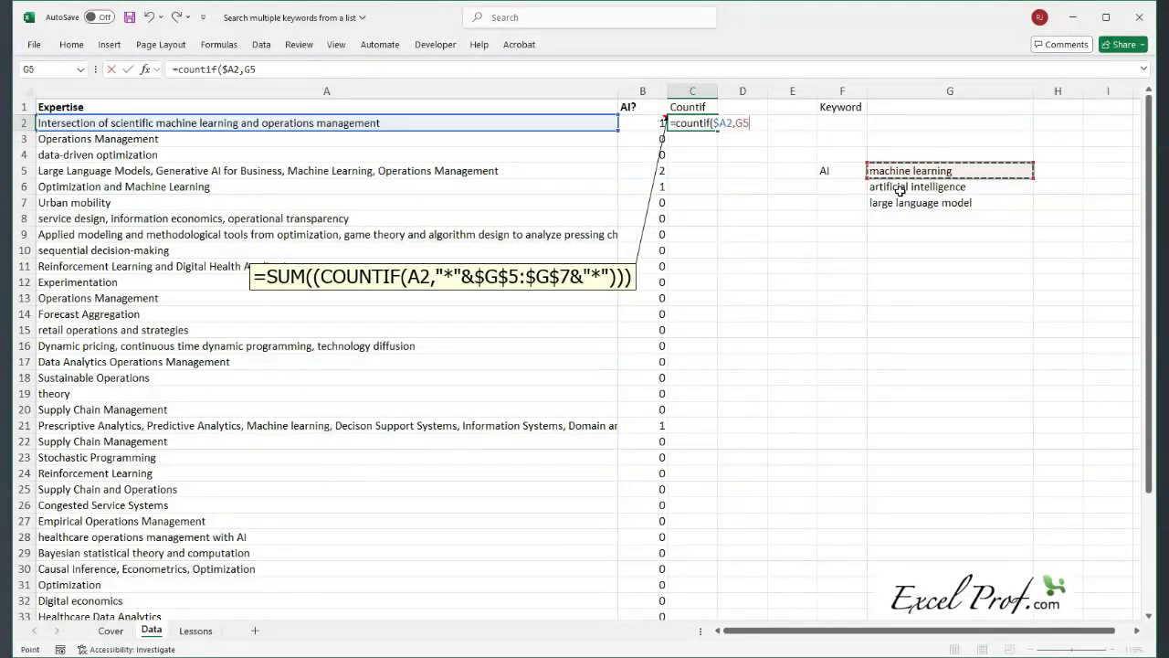
type(")")
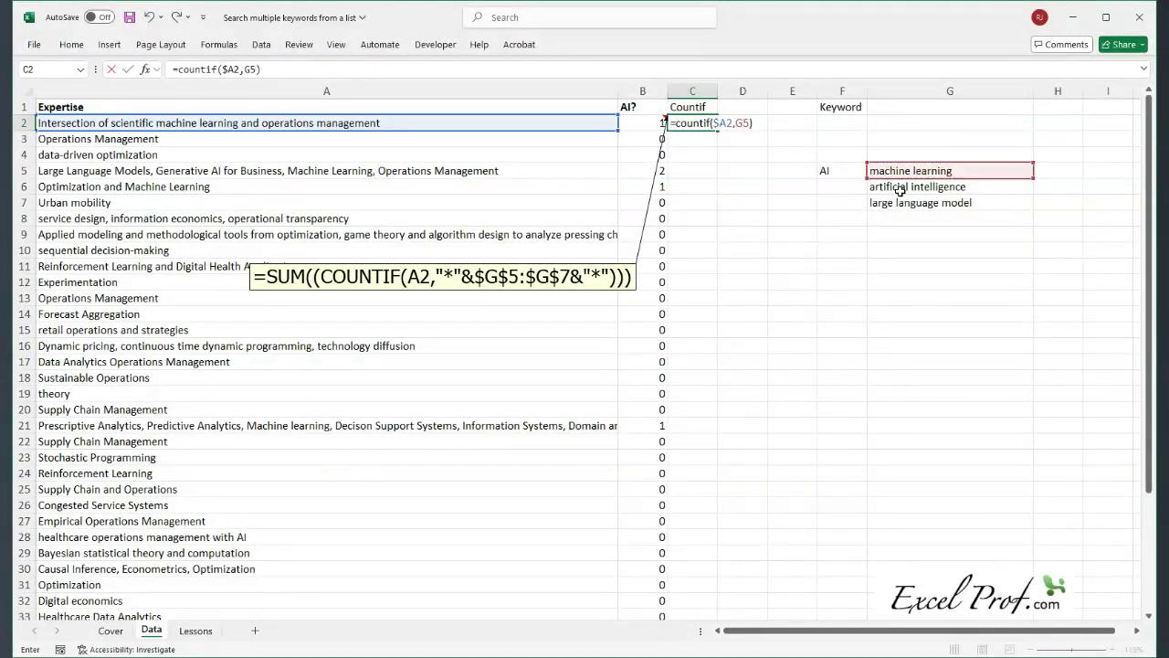
key("Return")
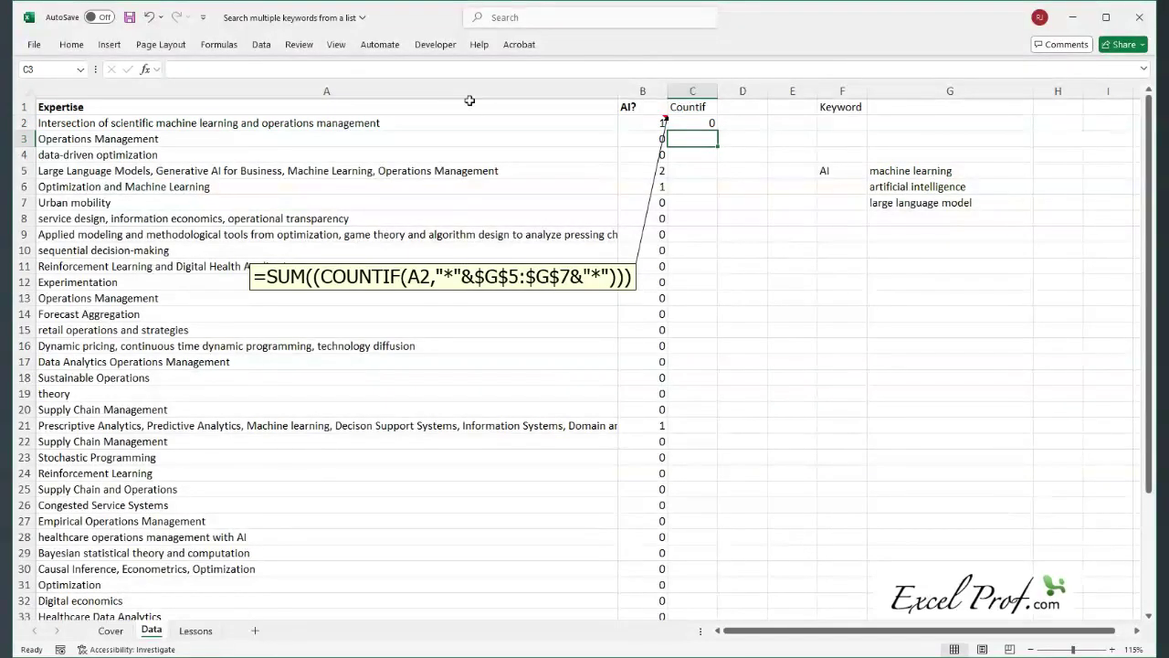
Change C2's criterion to the wildcard "*"&G5&"*" so it returns 1
left_click(420, 126)
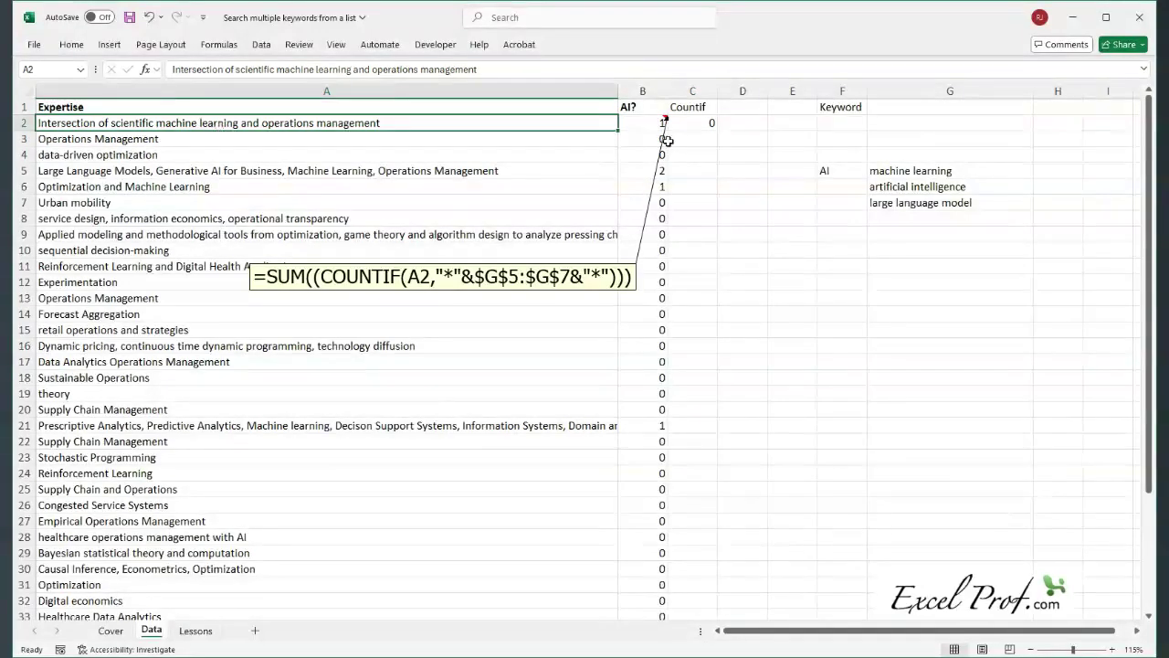
left_click(712, 125)
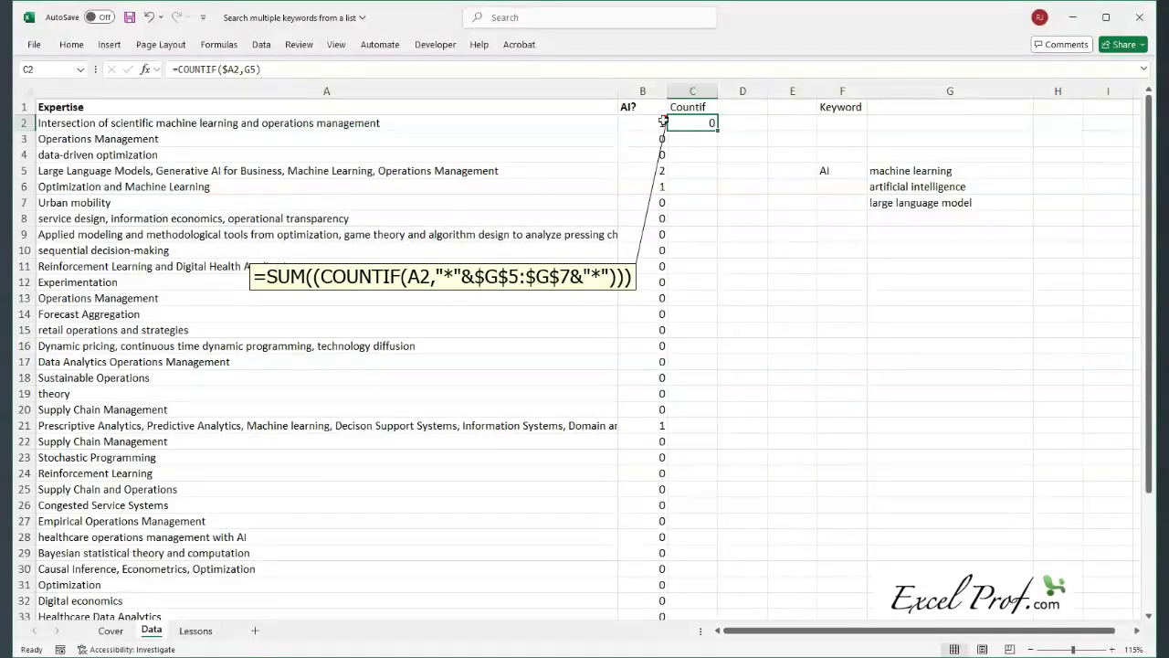
left_click(247, 71)
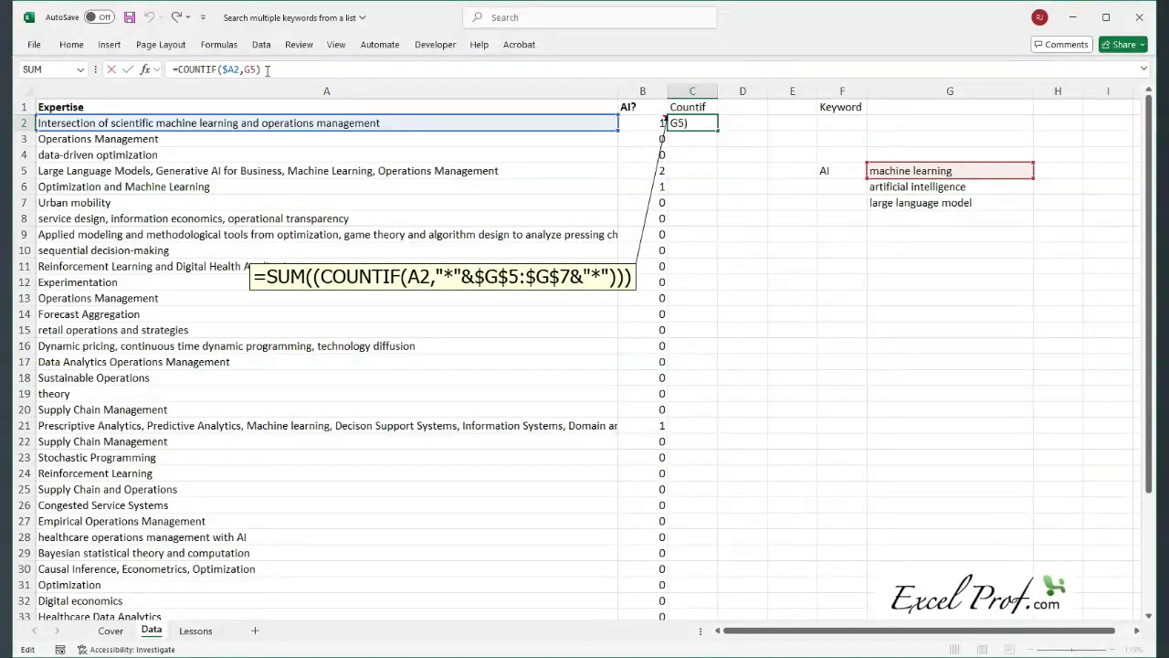
type("\"*")
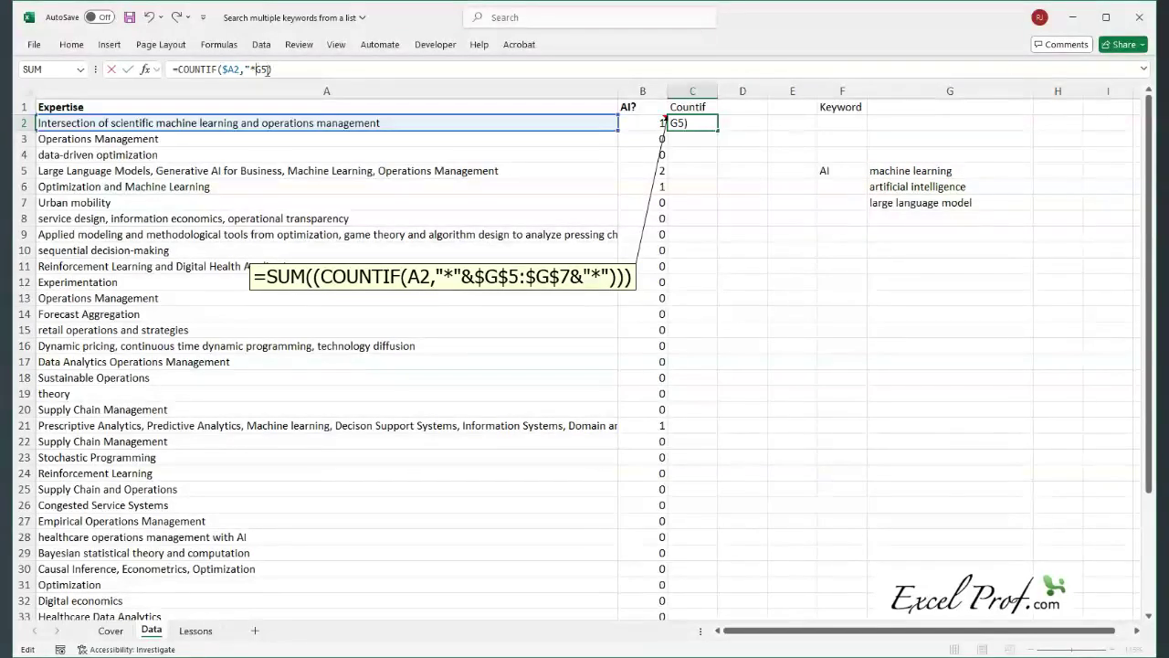
type("\"&")
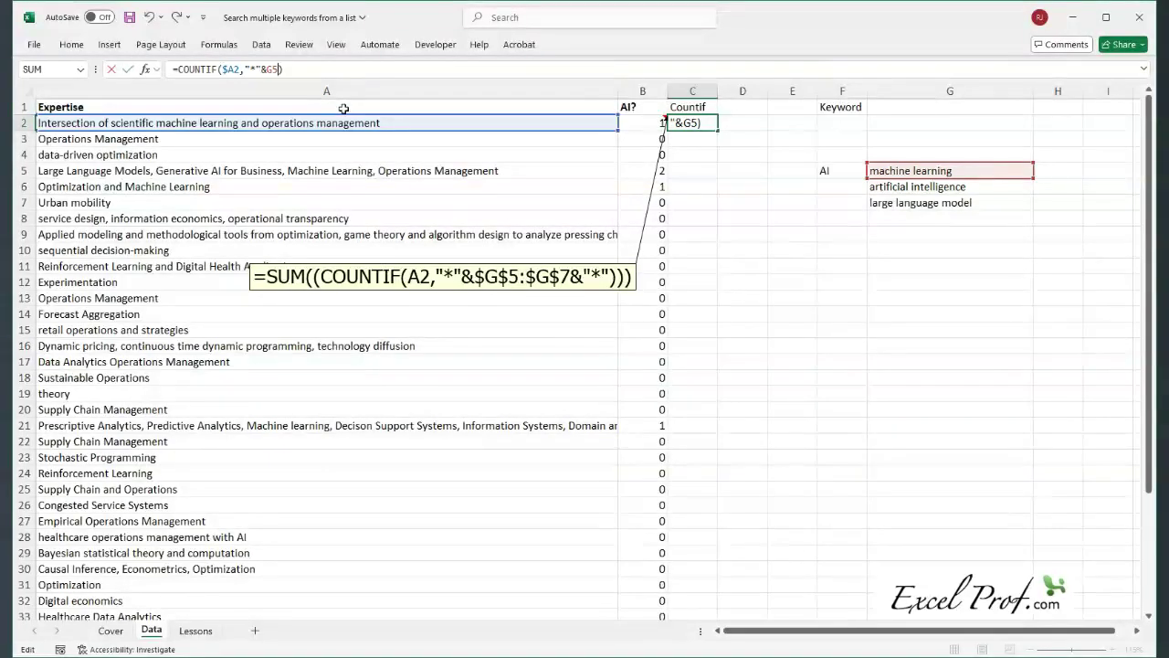
type("&")
type("\"")
type("*\"")
type("\"")
key("Return")
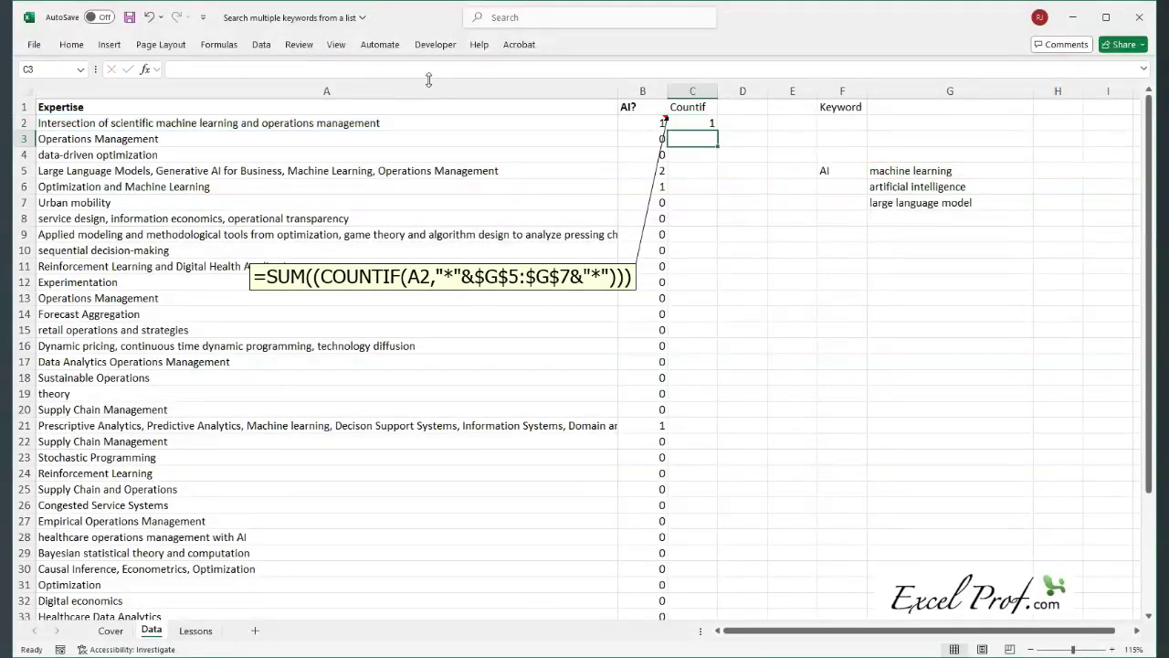
Change C2's keyword criterion to the range G5:G7, spilling 1, 0, 0 into C2:C4
left_click(701, 122)
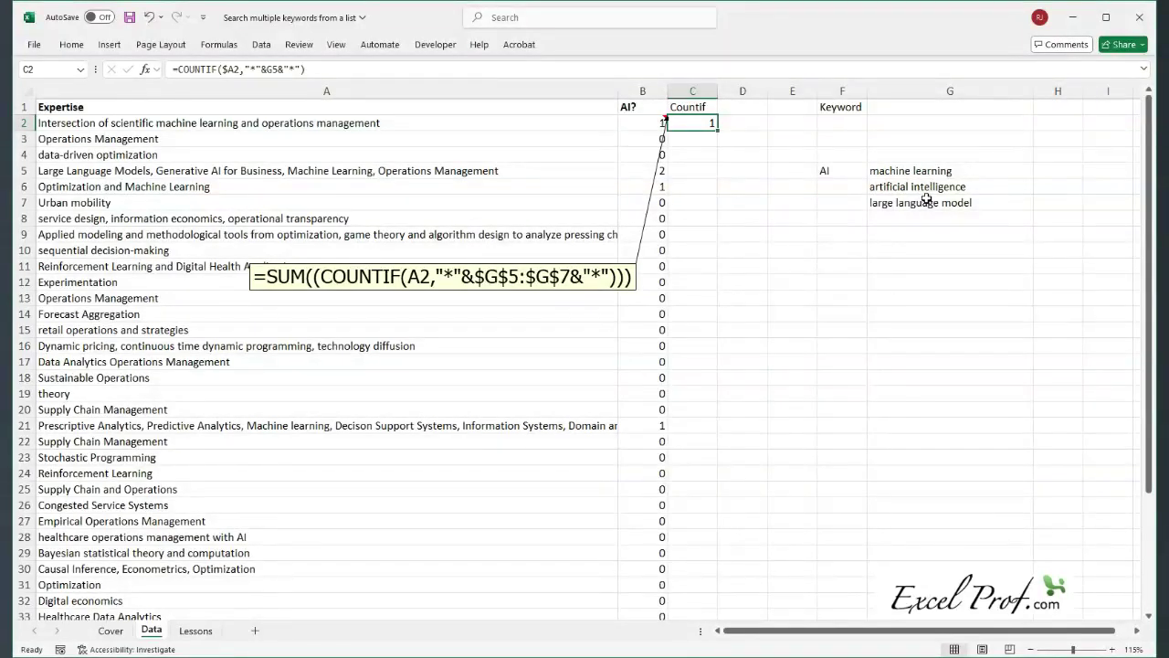
left_click(275, 70)
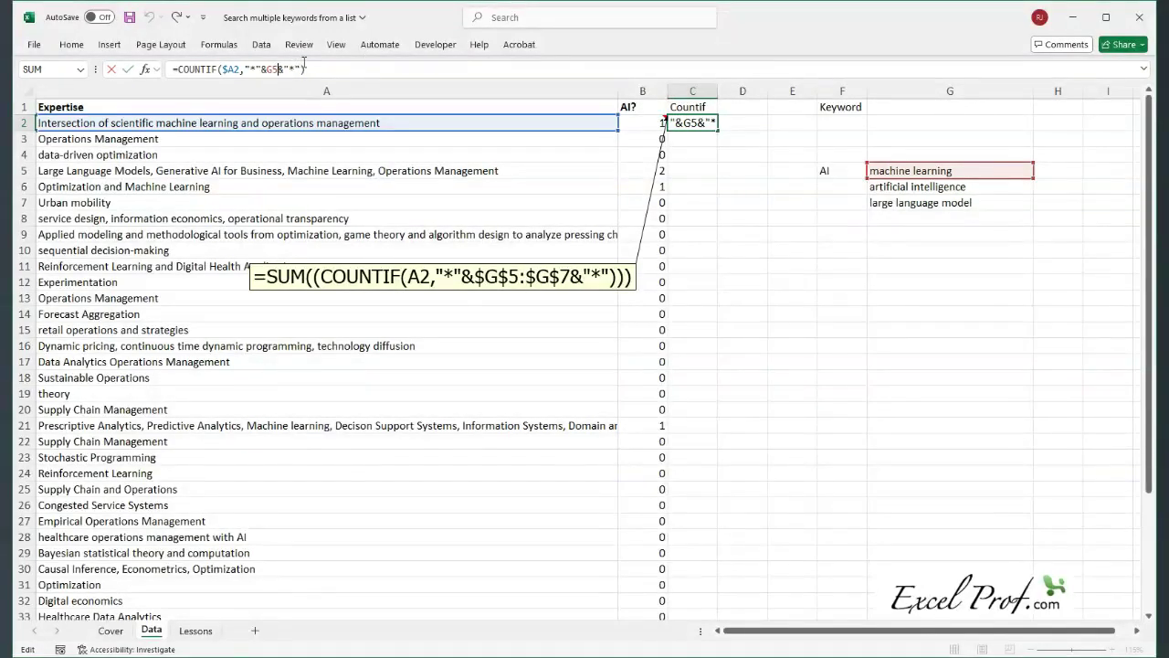
key("ctrl+semicolon")
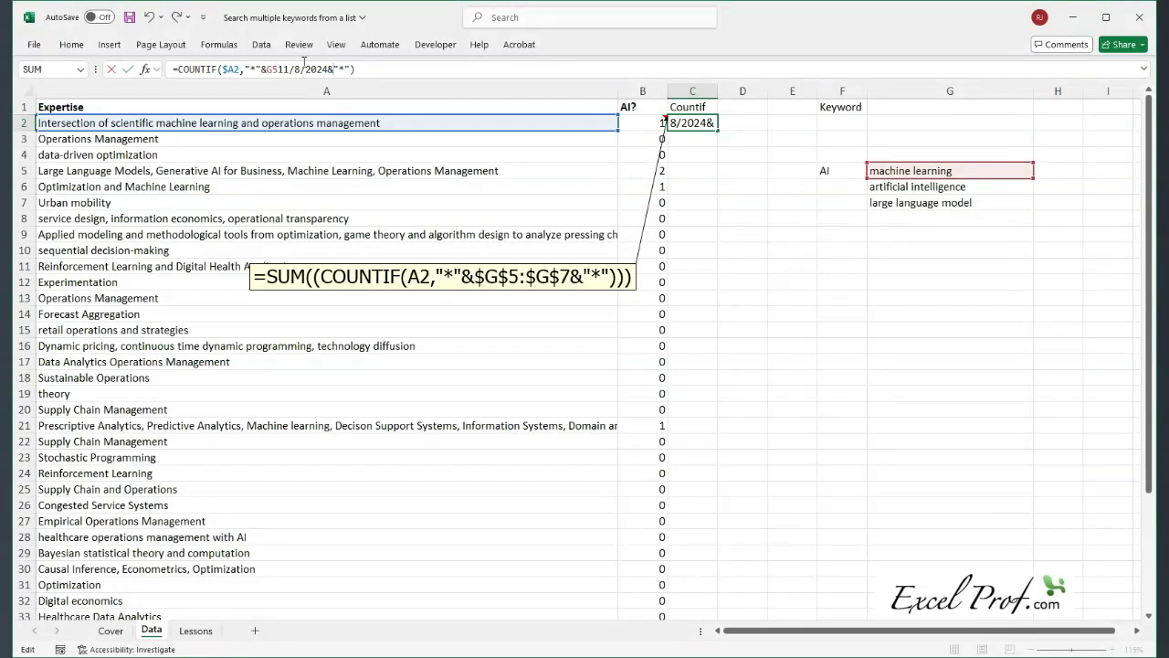
type("G7")
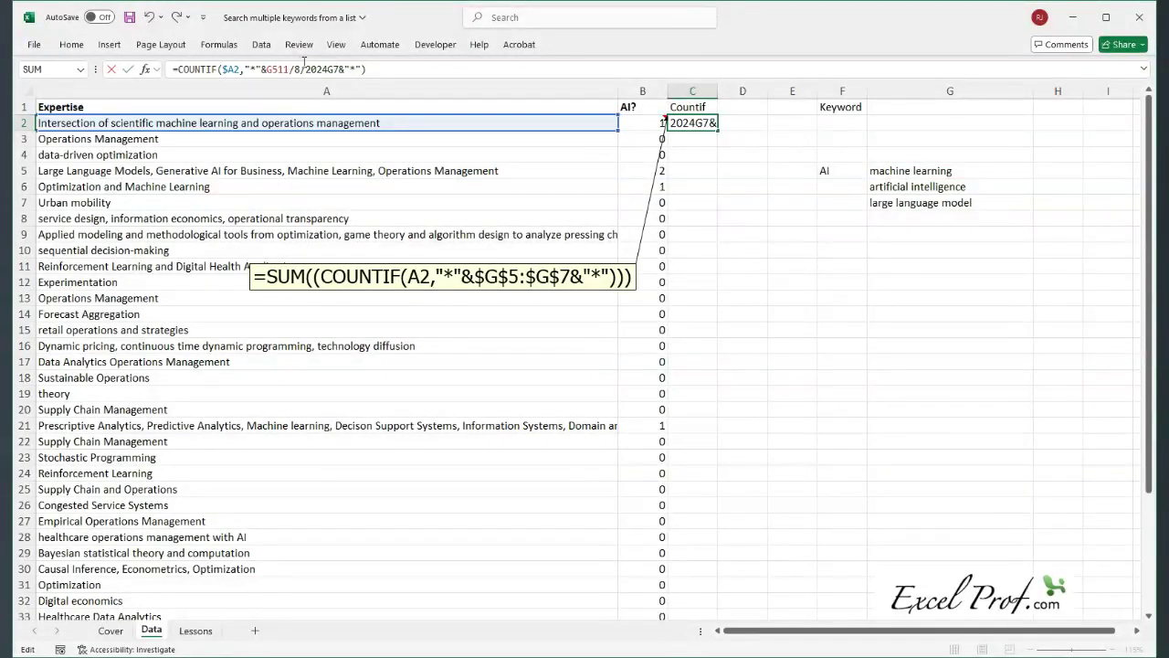
key("BackSpace")
key("BackSpace")
key("BackSpace")
key("BackSpace")
key("BackSpace")
key("BackSpace")
key("BackSpace")
key("BackSpace")
key("BackSpace")
key("BackSpace")
key("BackSpace")
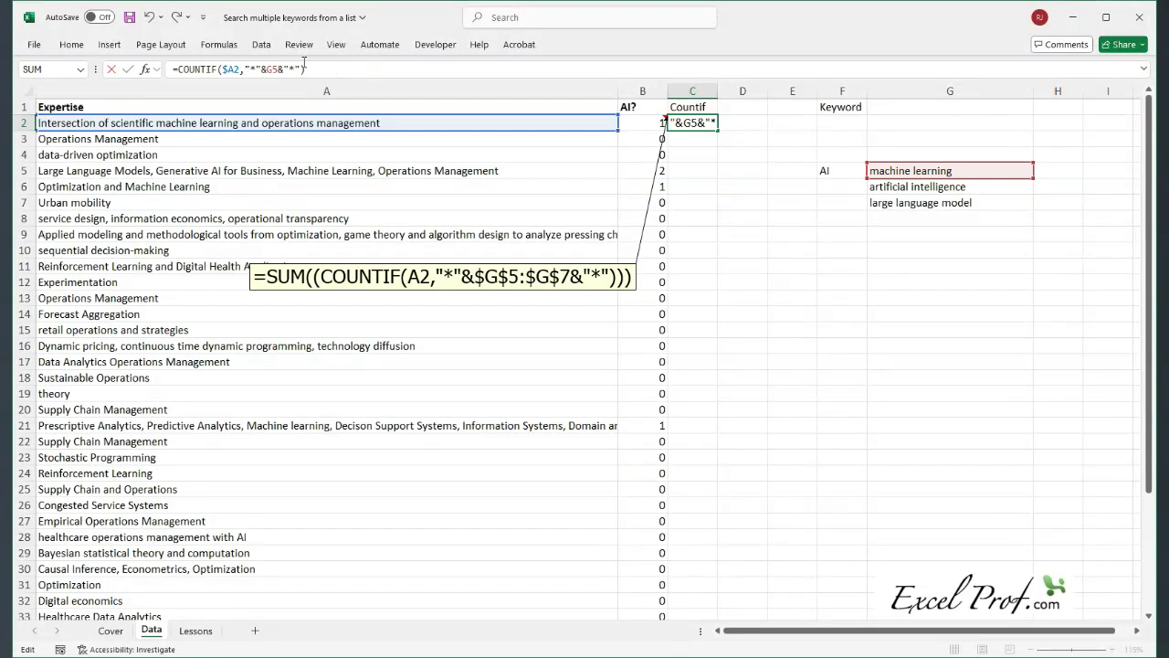
type(":G7")
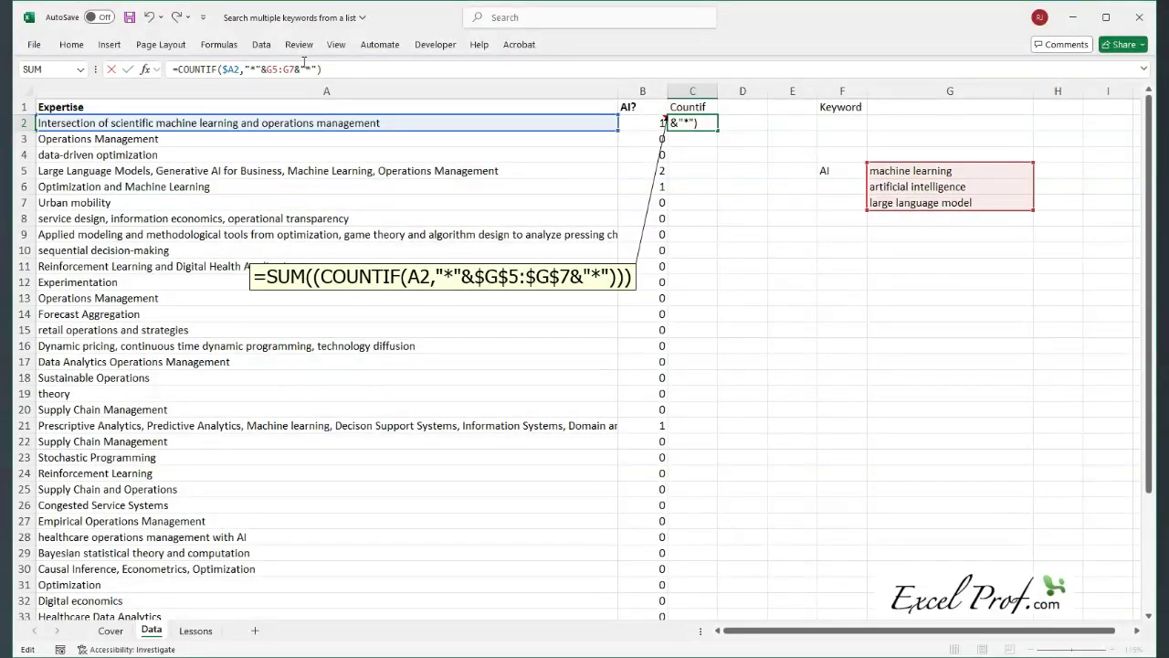
key("Return")
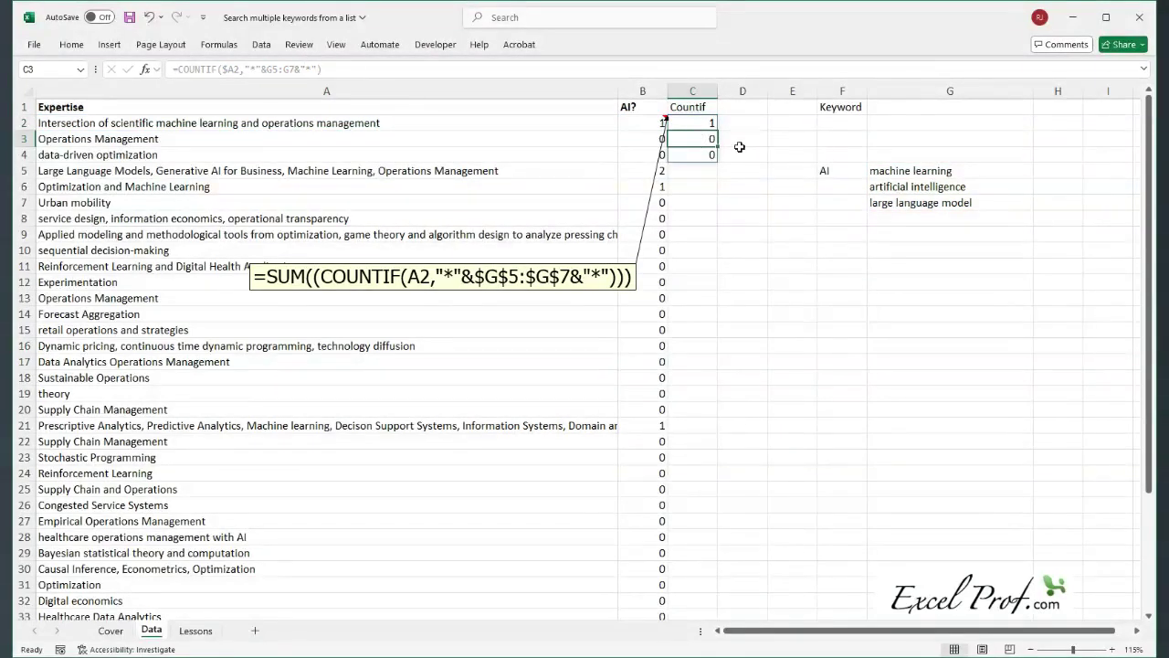
Rewrite C2 as =SUM(COUNTIF($A2,"*"&G5:G7&"*")) so it returns a single total of 1
left_click(707, 122)
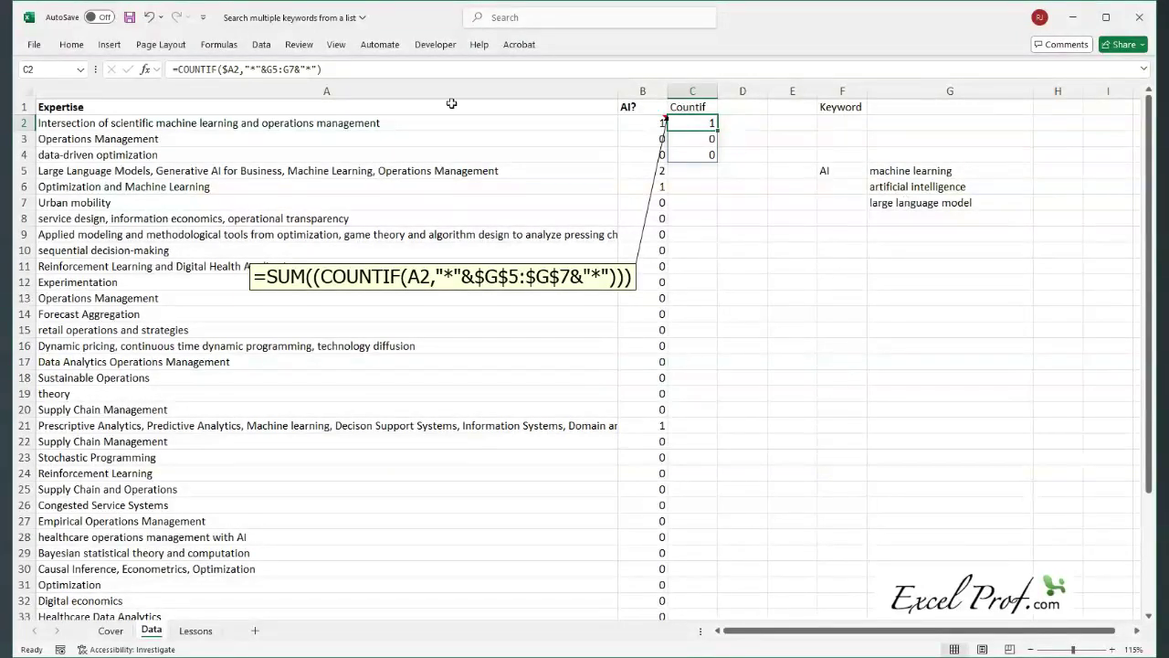
left_click(182, 69)
type("sum")
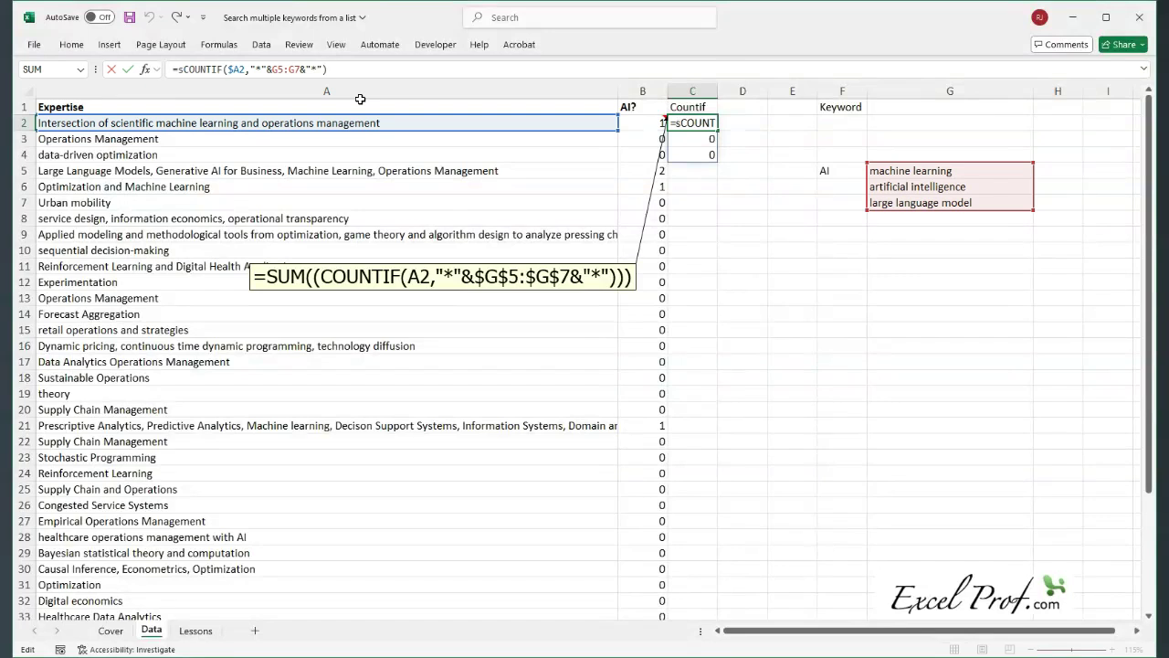
type("(")
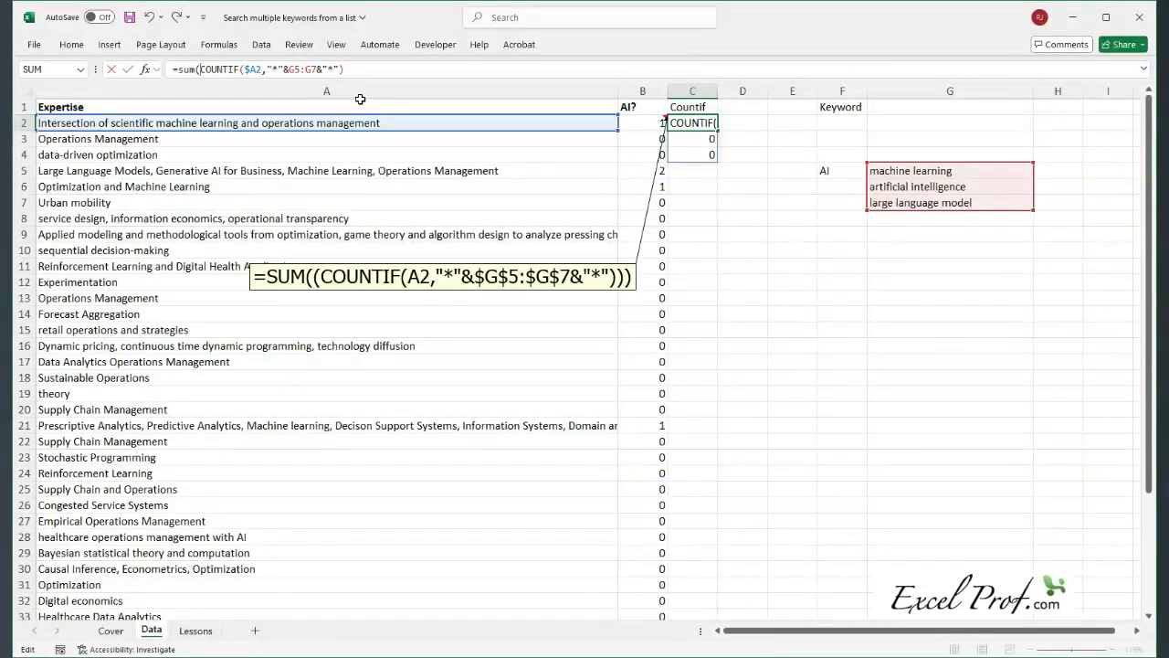
left_click(369, 66)
key("Return")
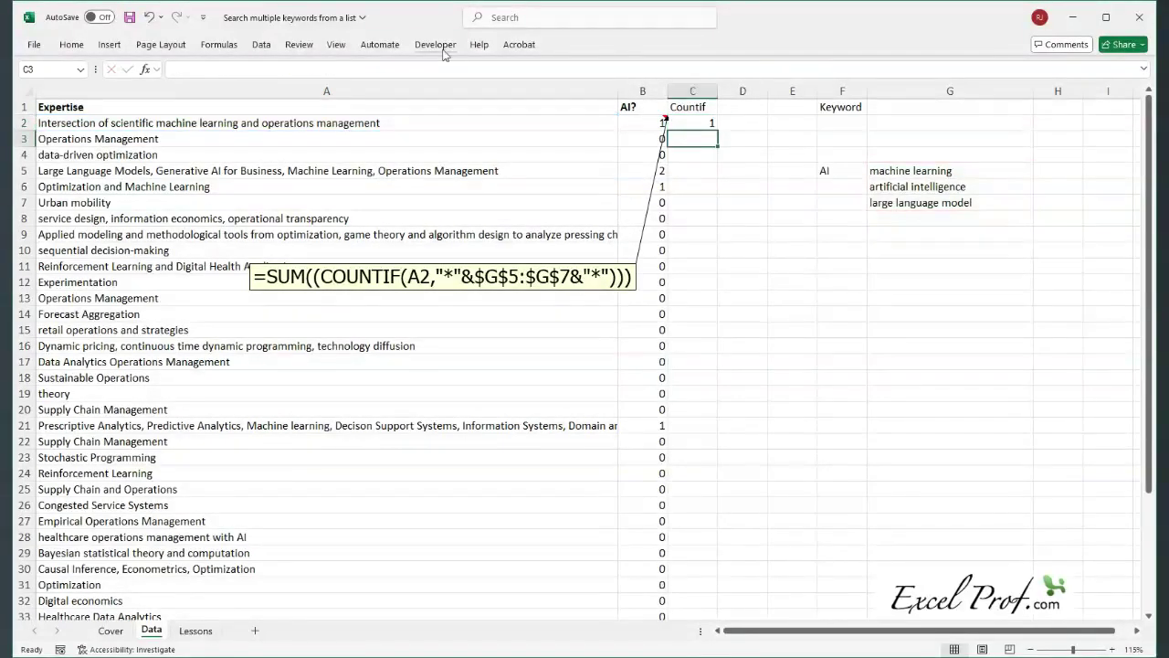
left_click(707, 123)
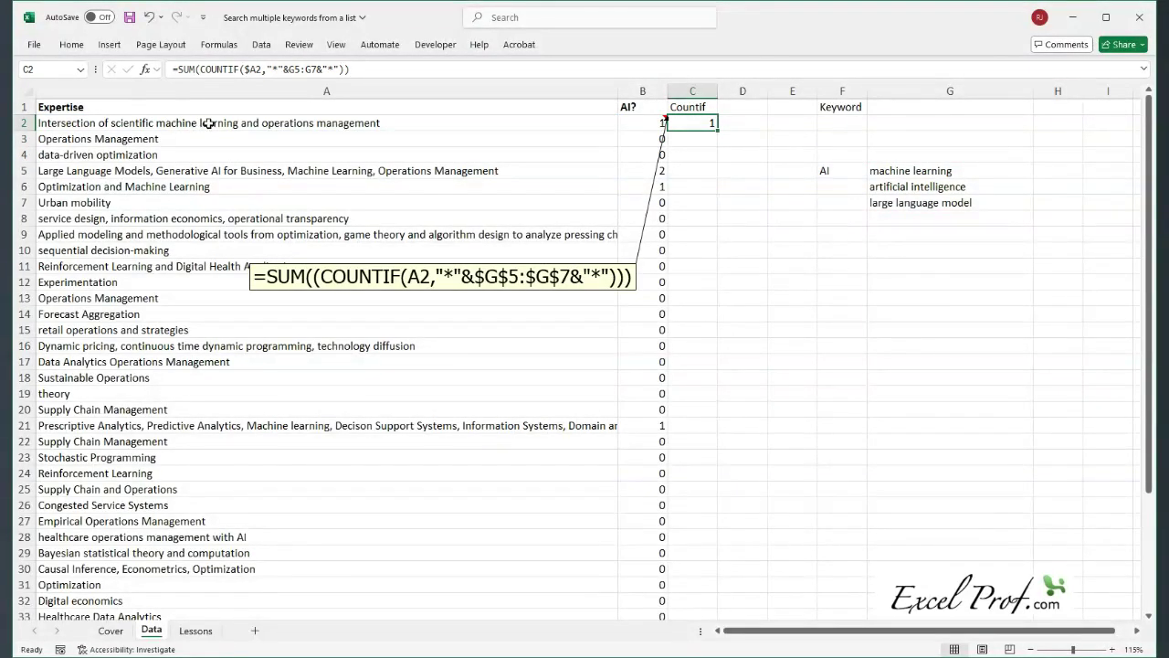
Make the keyword range absolute as $G$5:$G$7 in C2's SUM(COUNTIF) formula
left_click(296, 69)
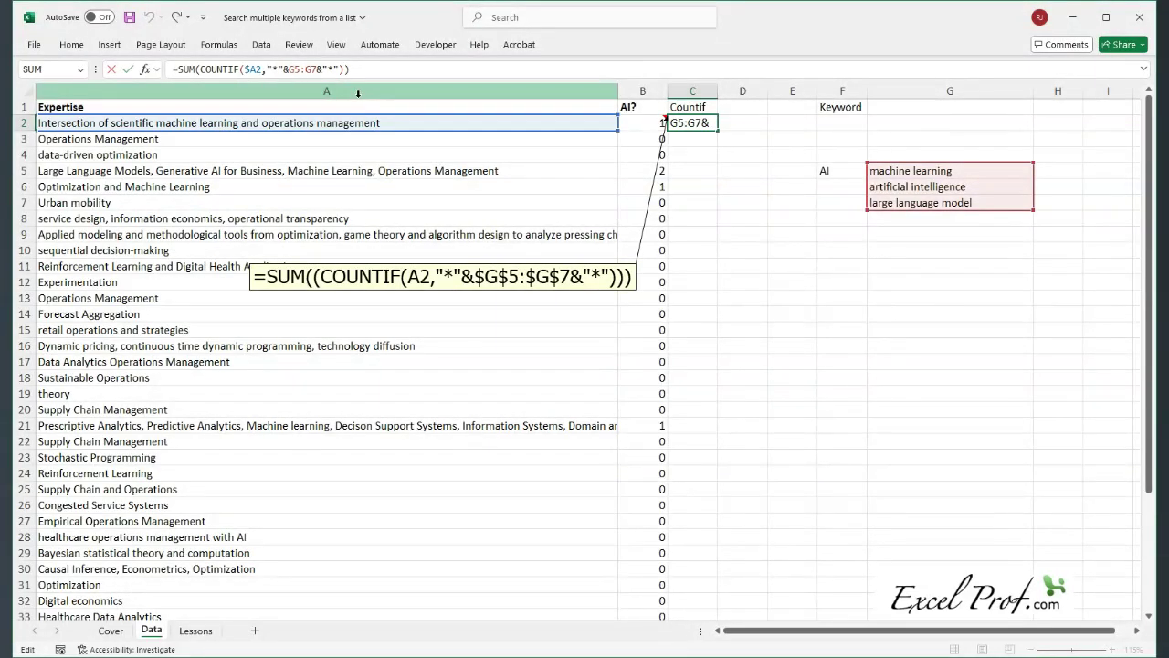
key("F4")
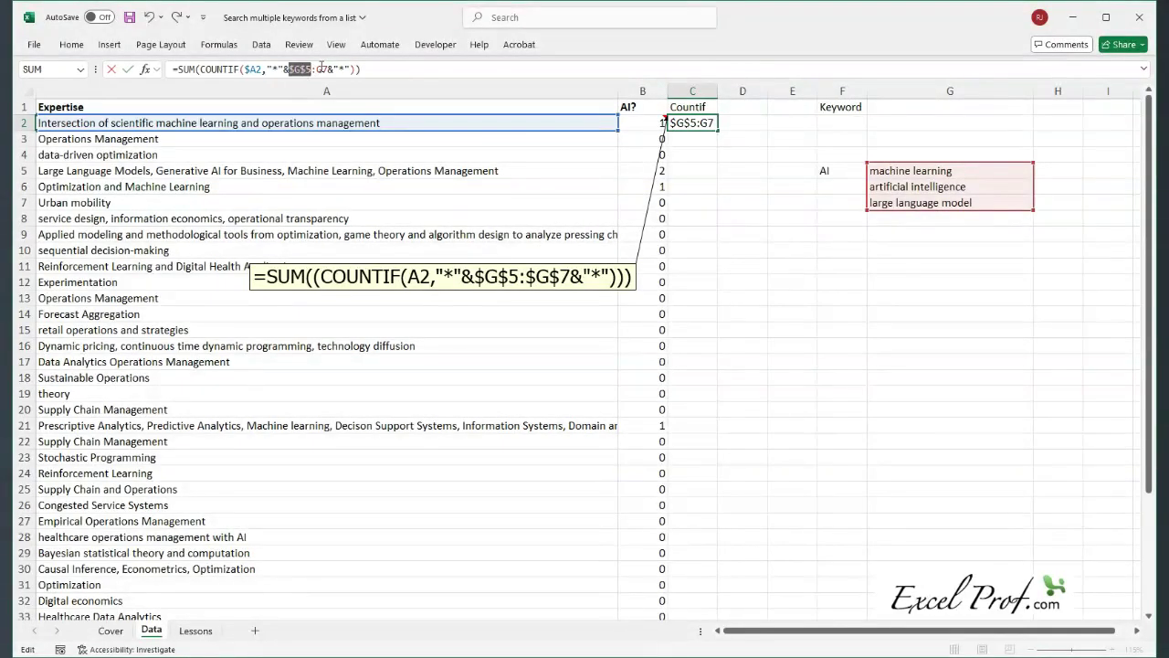
left_click(321, 69)
key("F4")
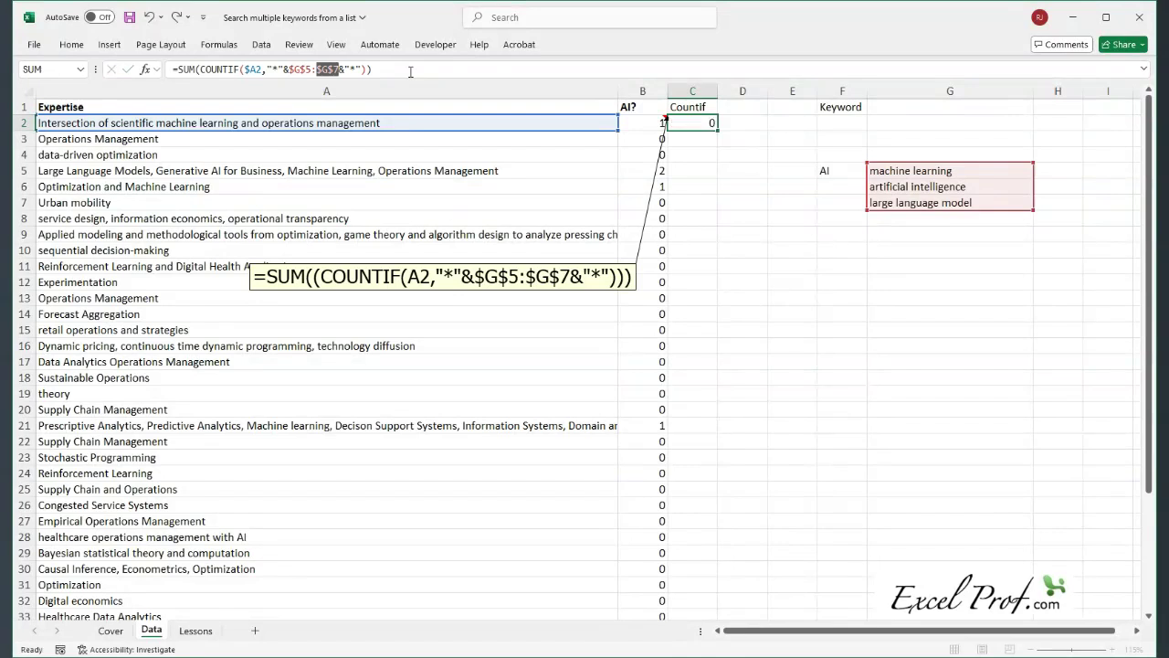
key("Return")
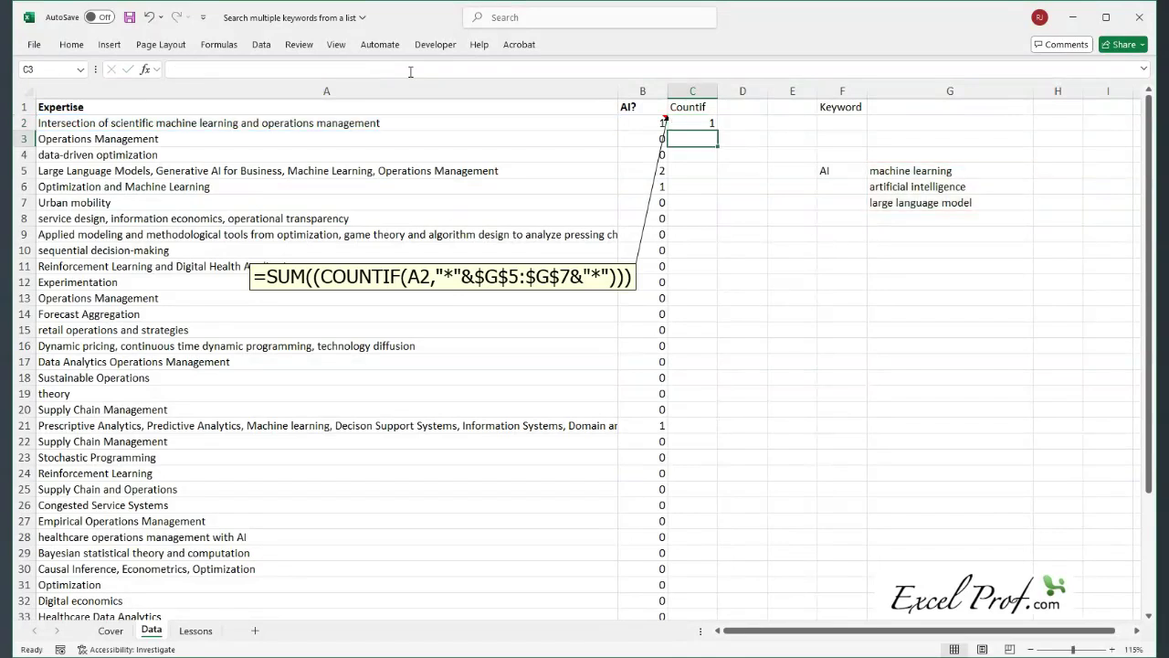
left_click(702, 124)
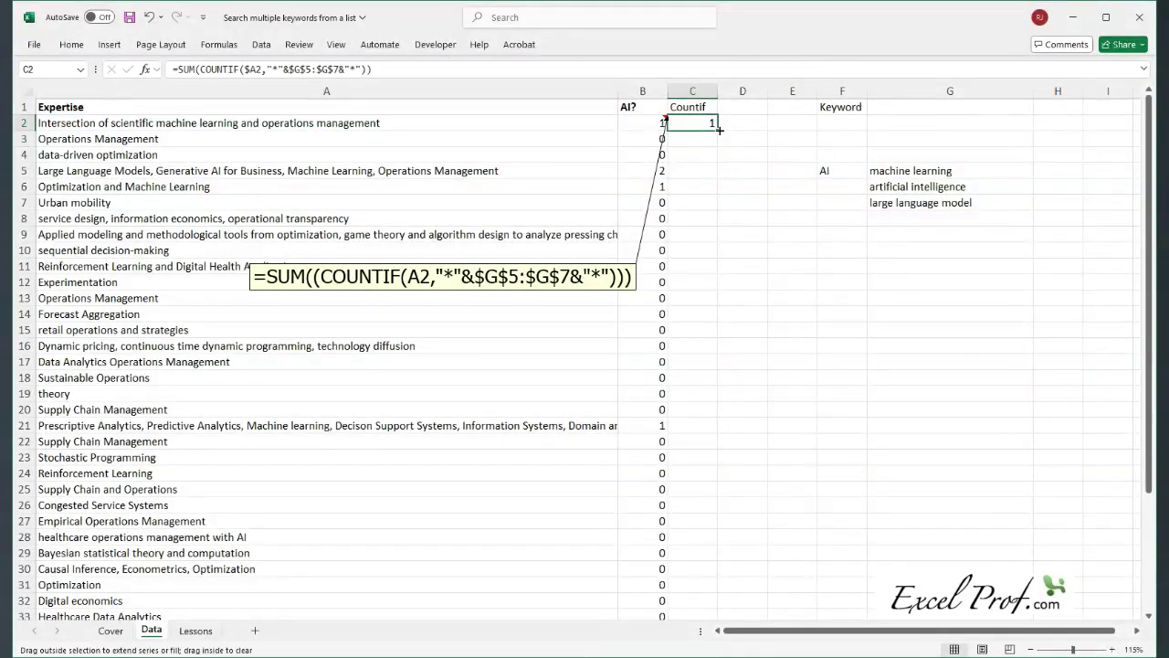
Fill C2's formula down column C and confirm row 5 returns a count of 2
double_click(717, 130)
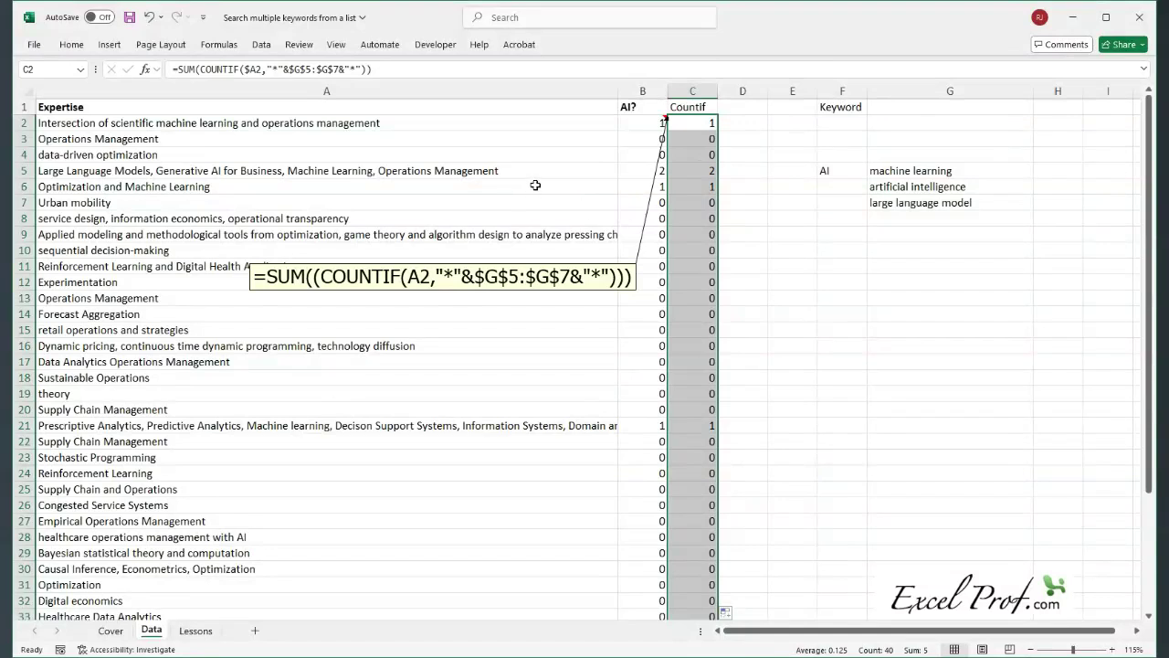
left_click(491, 172)
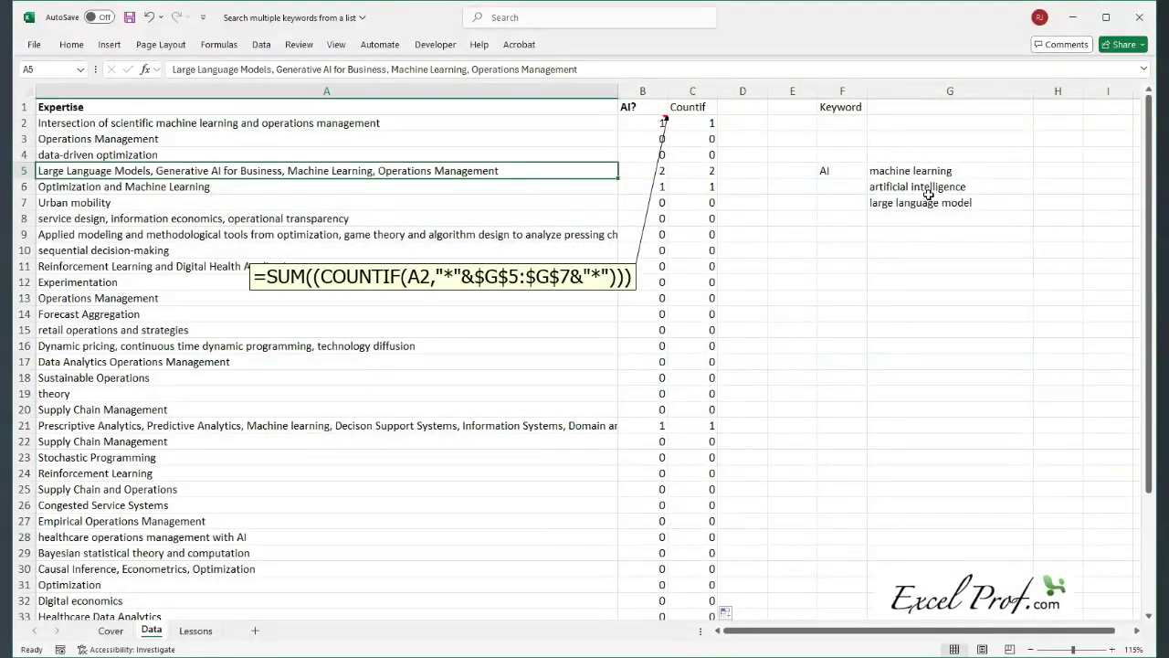
left_click(699, 169)
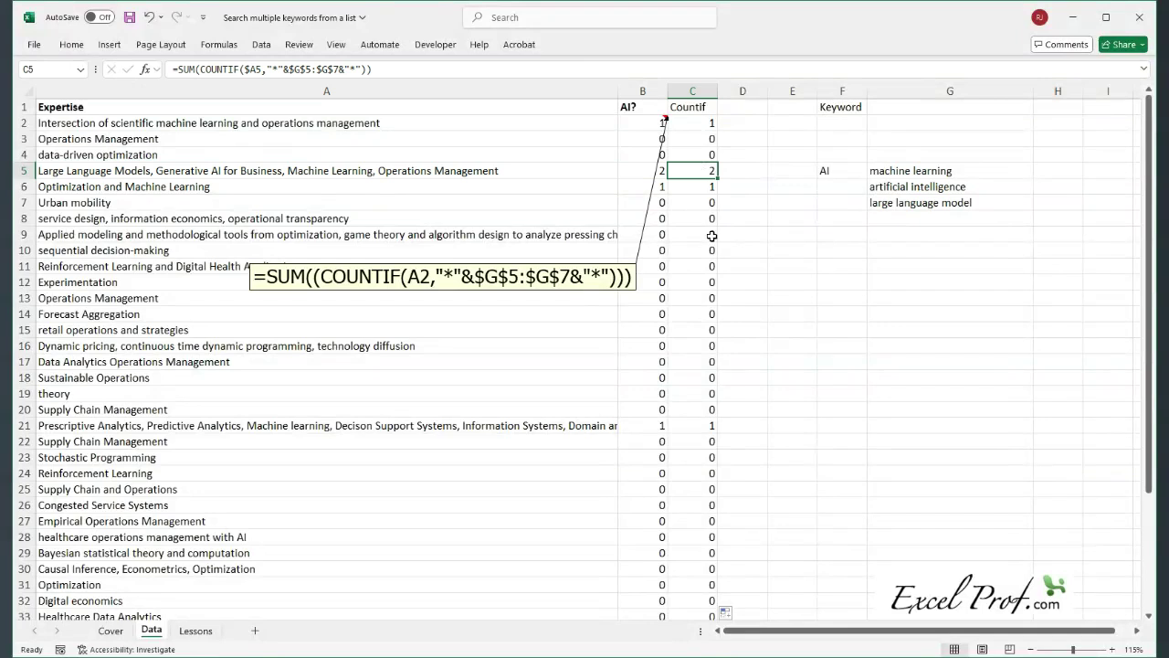
Switch to the Lessons sheet to review the four key lessons
left_click(196, 631)
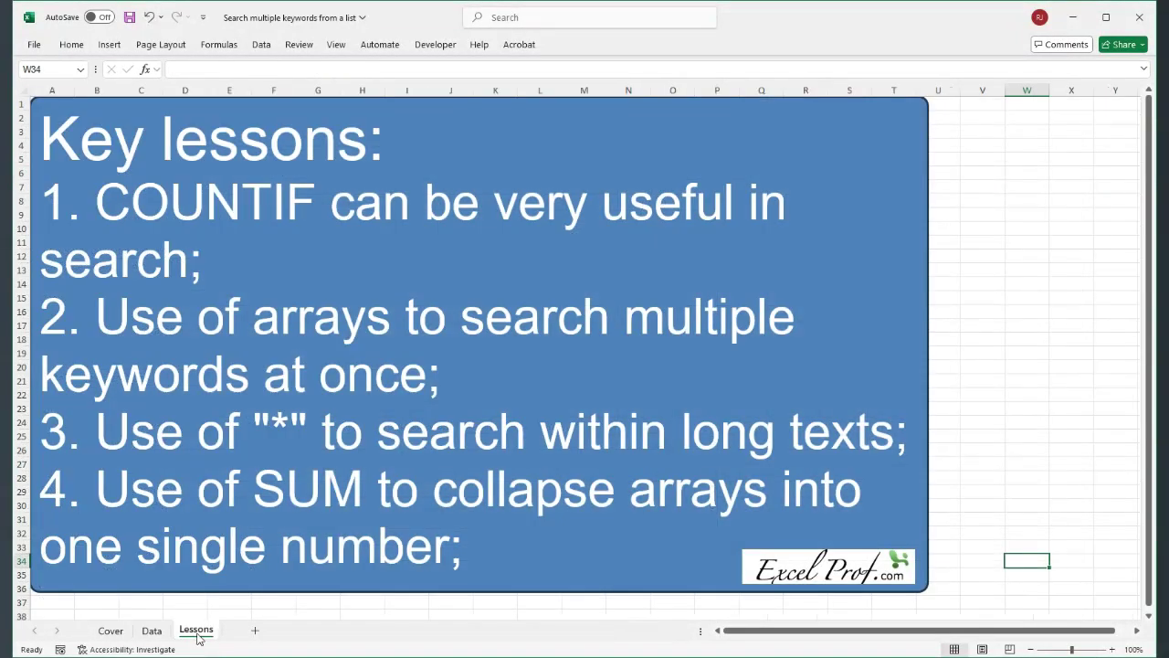
mouse_move(342, 165)
mouse_move(388, 330)
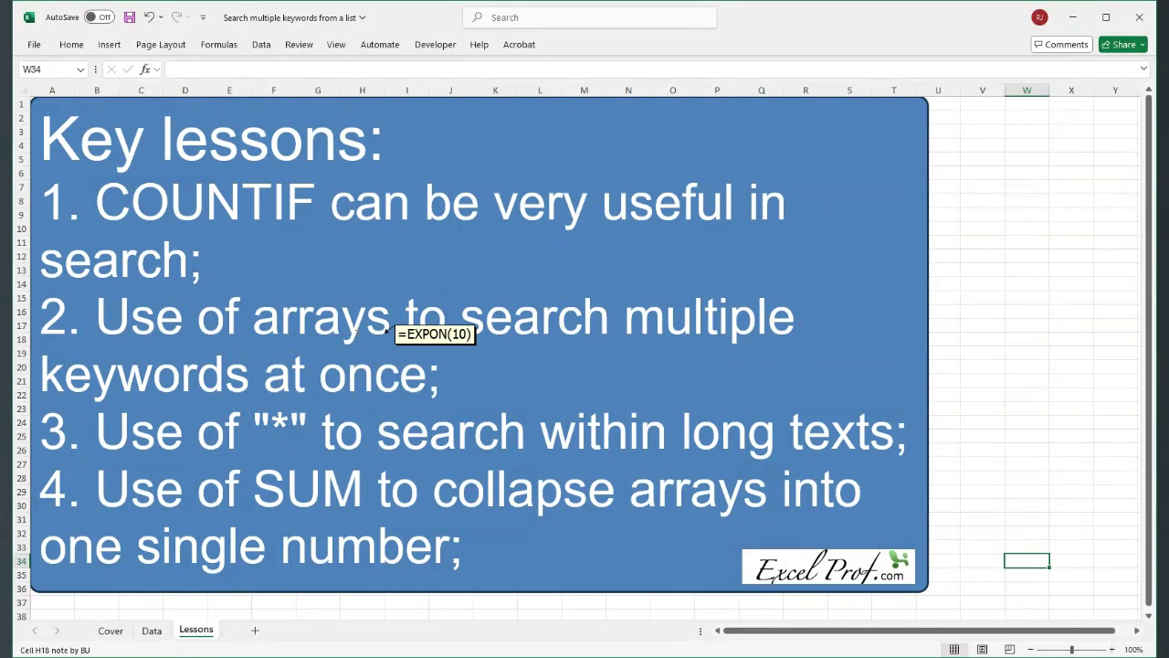